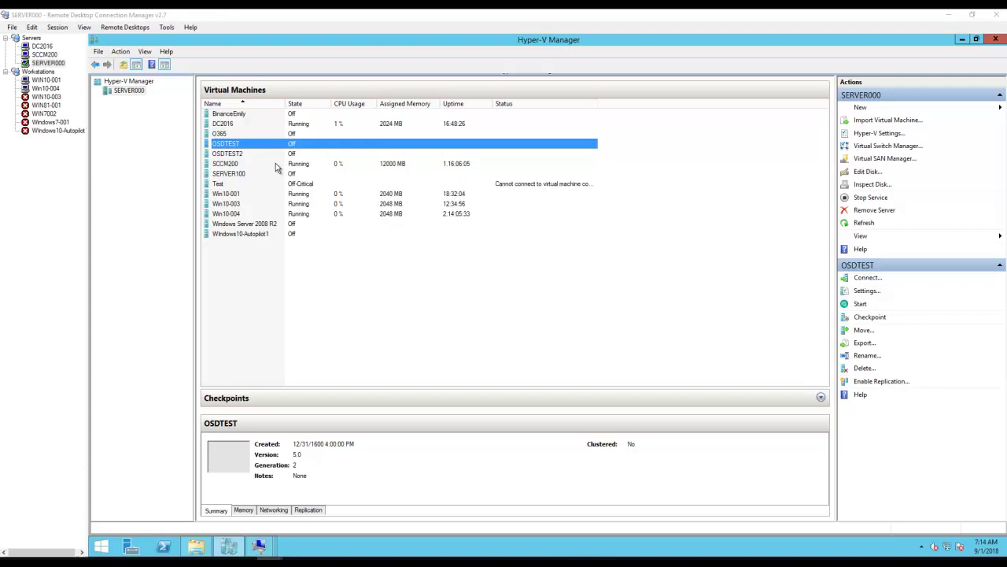
Connect to OSDTEST, start it, and accept the PXE network boot prompt.
{"action": "double_click", "coordinate": [238, 147]}
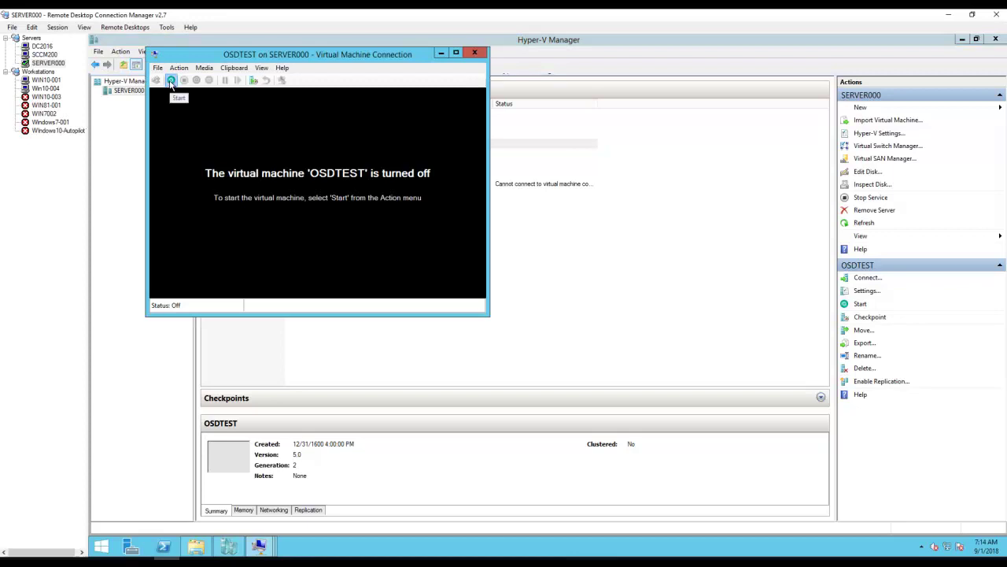
{"action": "left_click", "coordinate": [171, 81]}
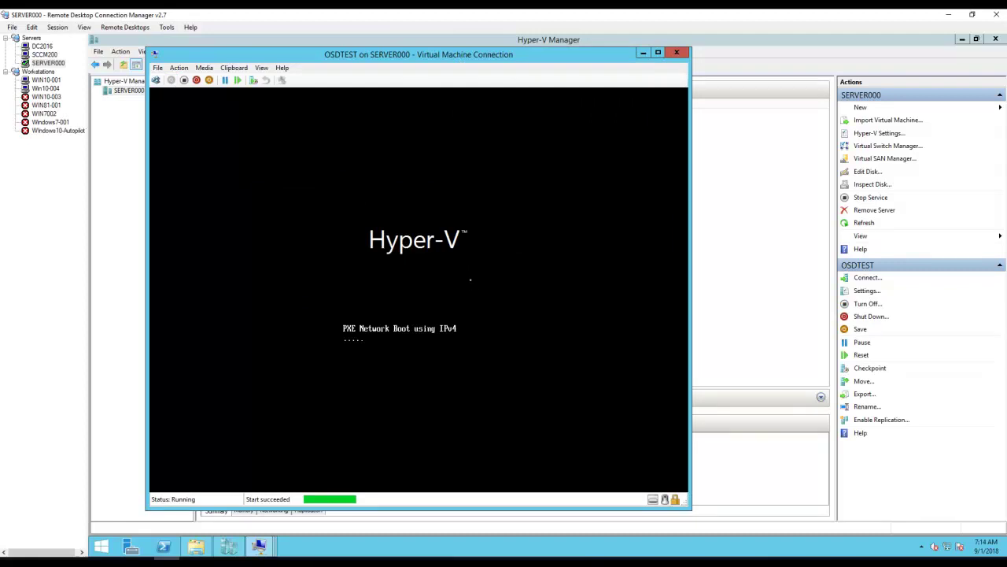
{"action": "key", "text": "Return"}
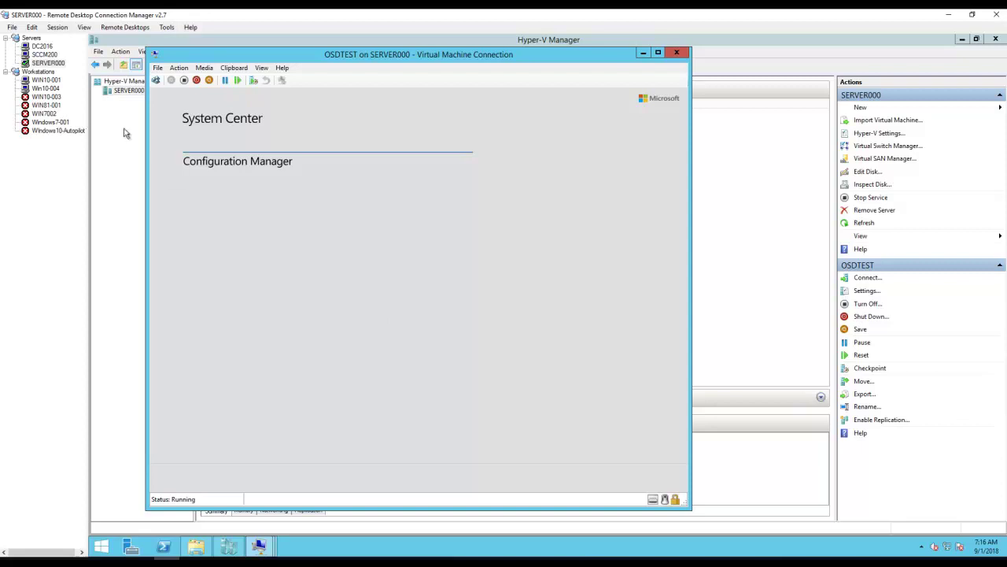
Check the DC2016 and SCCM200 sessions and boot images, then continue OSDTEST's WDS network boot.
{"action": "left_click", "coordinate": [44, 47]}
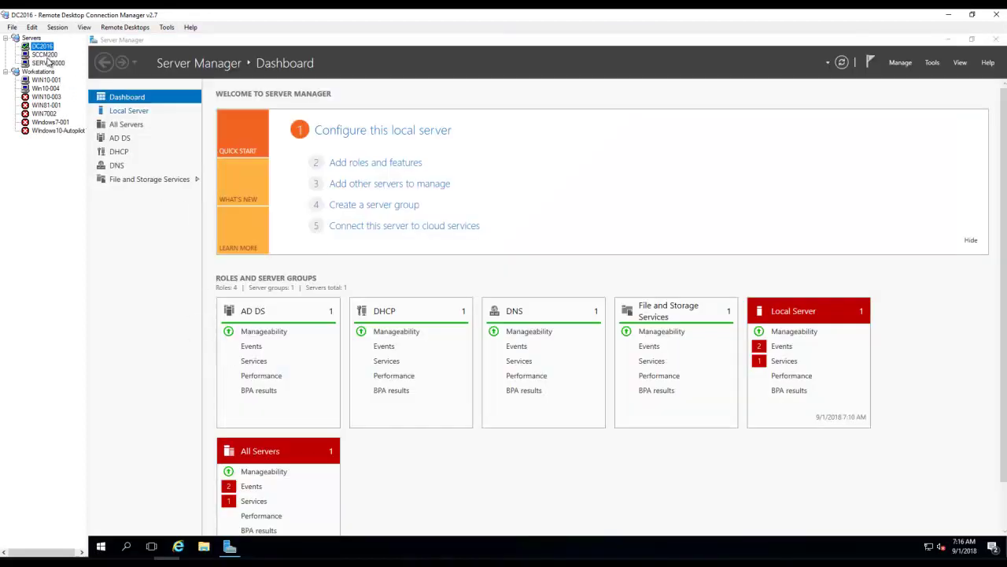
{"action": "left_click", "coordinate": [45, 54]}
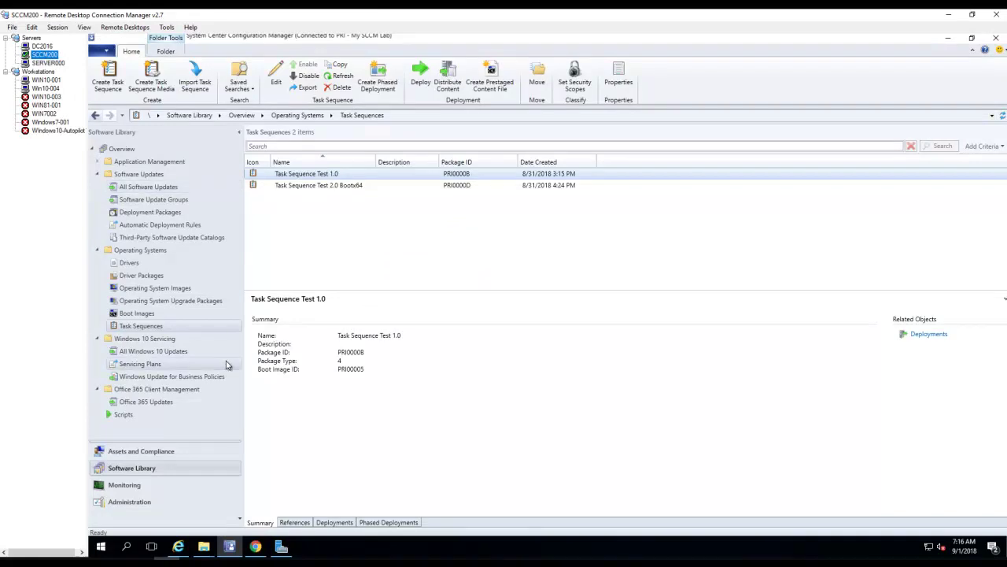
{"action": "left_click", "coordinate": [315, 177]}
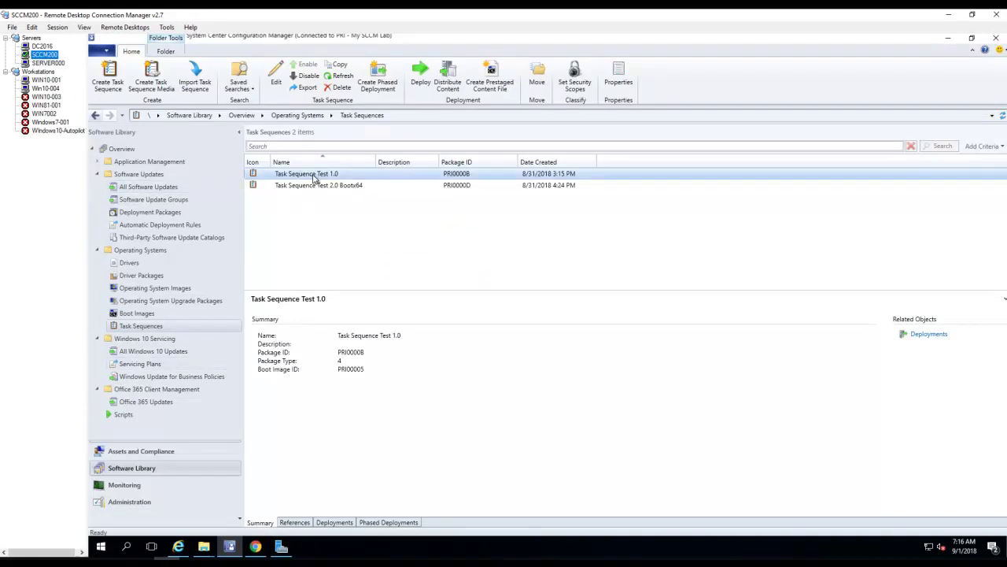
{"action": "left_click", "coordinate": [137, 313]}
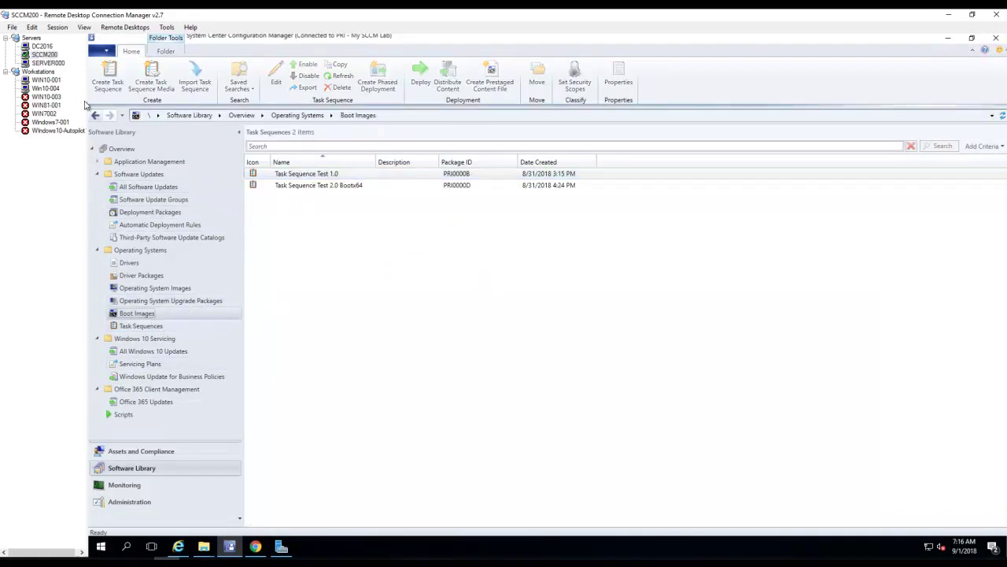
{"action": "left_click", "coordinate": [57, 66]}
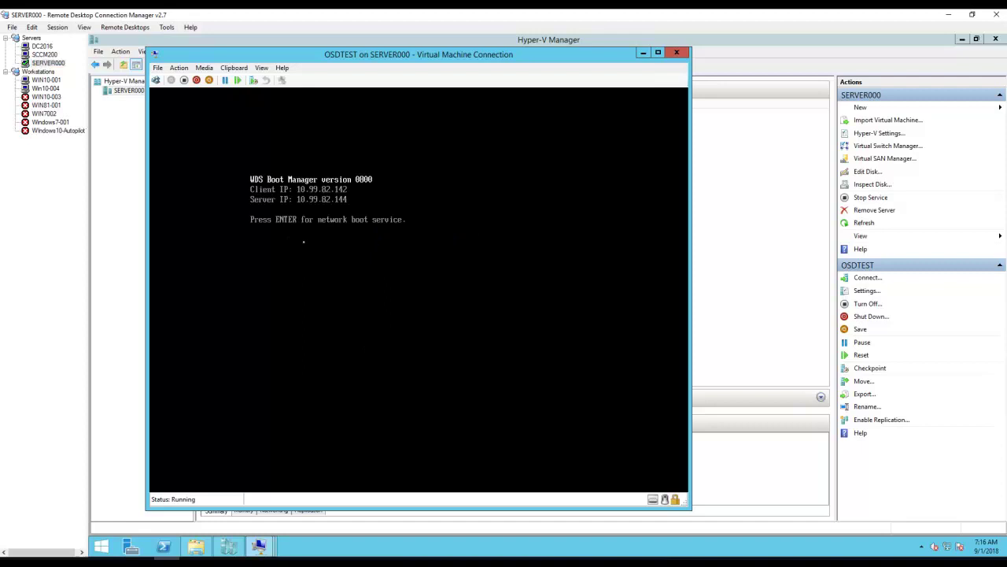
{"action": "key", "text": "Return"}
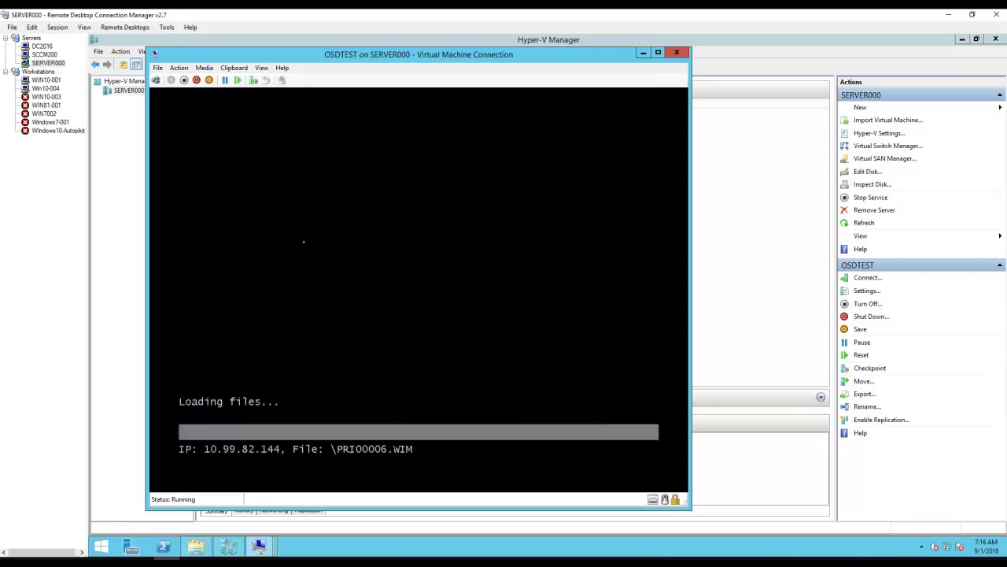
Verify the Boot image (x64) drivers include the vmxnet3 Ethernet Adapter, then close its properties.
{"action": "left_click", "coordinate": [45, 54]}
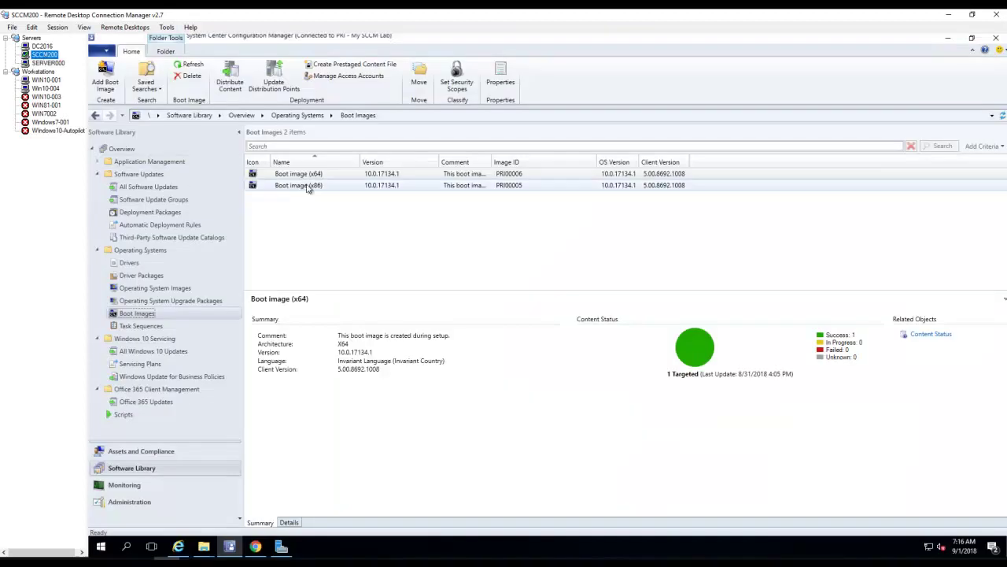
{"action": "left_click", "coordinate": [321, 178]}
{"action": "right_click", "coordinate": [321, 181]}
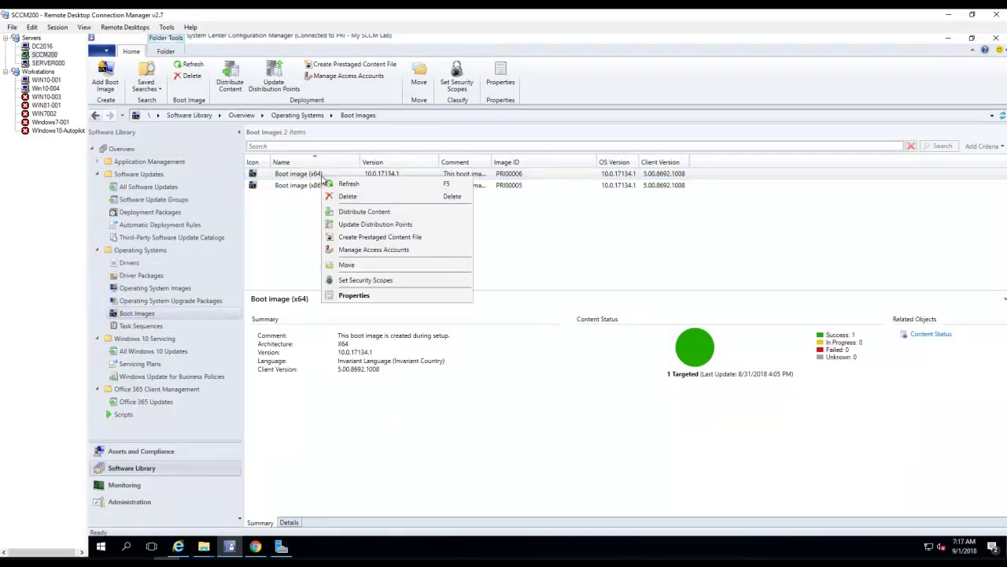
{"action": "left_click", "coordinate": [373, 296]}
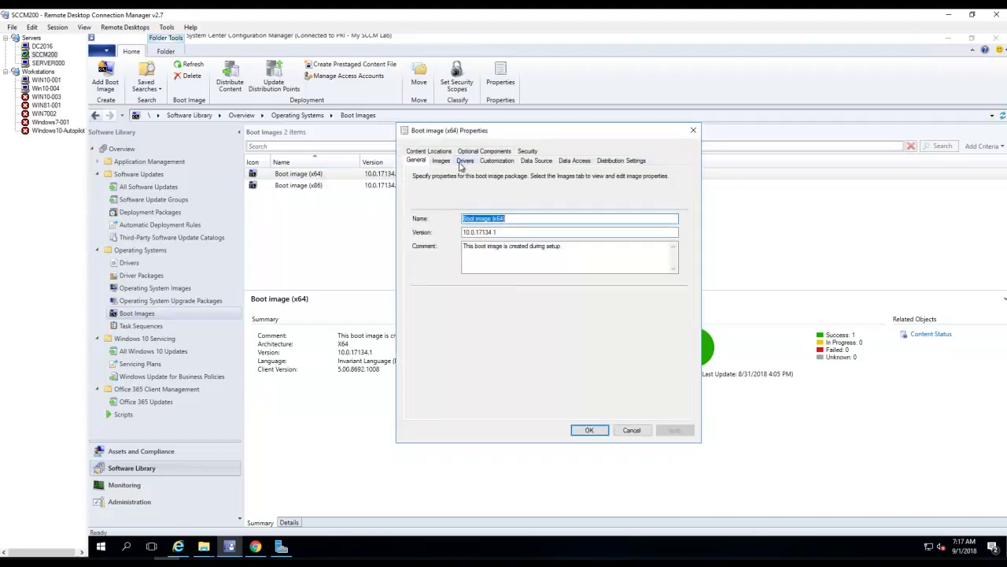
{"action": "left_click", "coordinate": [465, 161]}
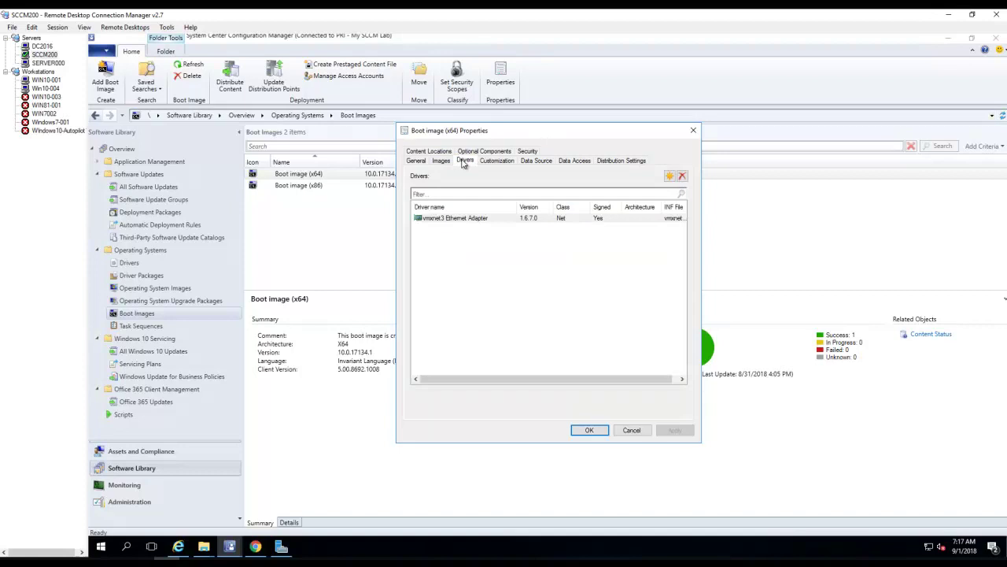
{"action": "left_click", "coordinate": [452, 224]}
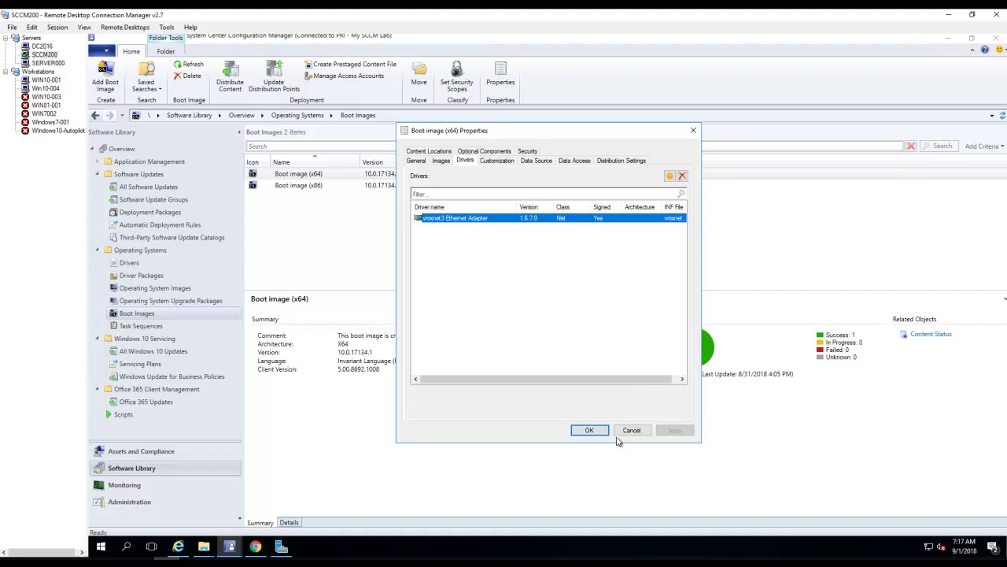
{"action": "left_click", "coordinate": [590, 432]}
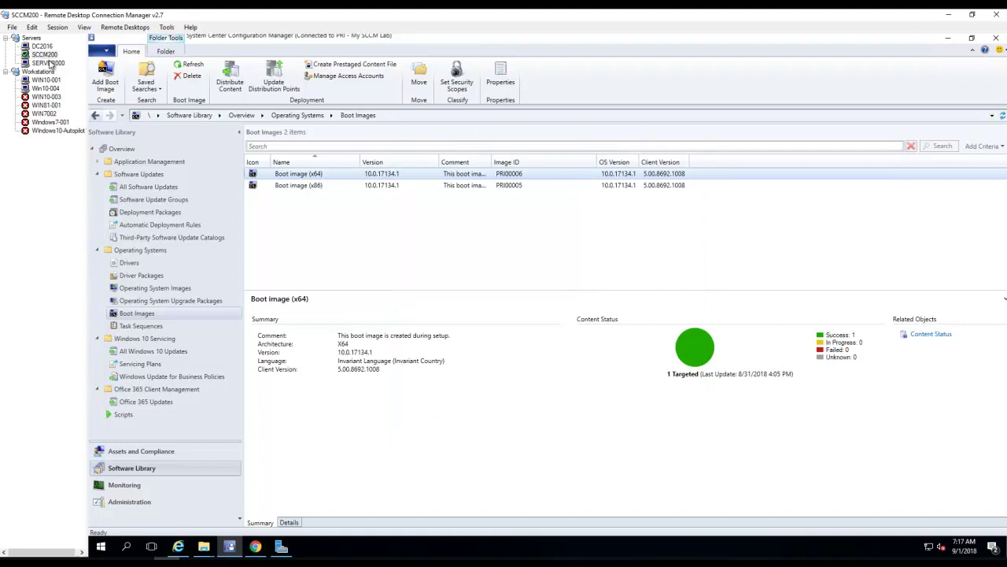
On SERVER000, turn off OSDTEST with confirmation and close its Virtual Machine Connection window.
{"action": "left_click", "coordinate": [50, 63]}
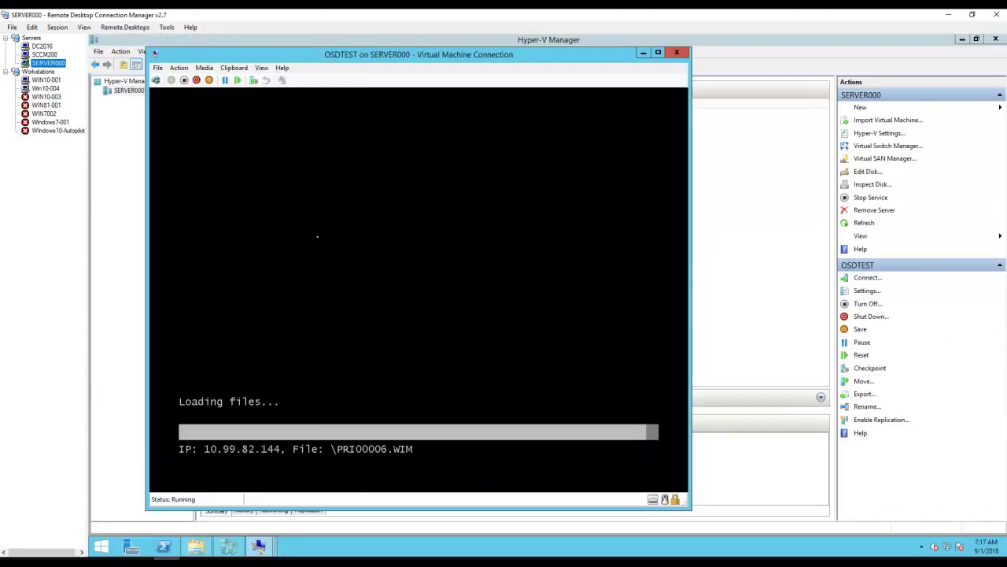
{"action": "left_click", "coordinate": [184, 80]}
{"action": "left_click", "coordinate": [435, 297]}
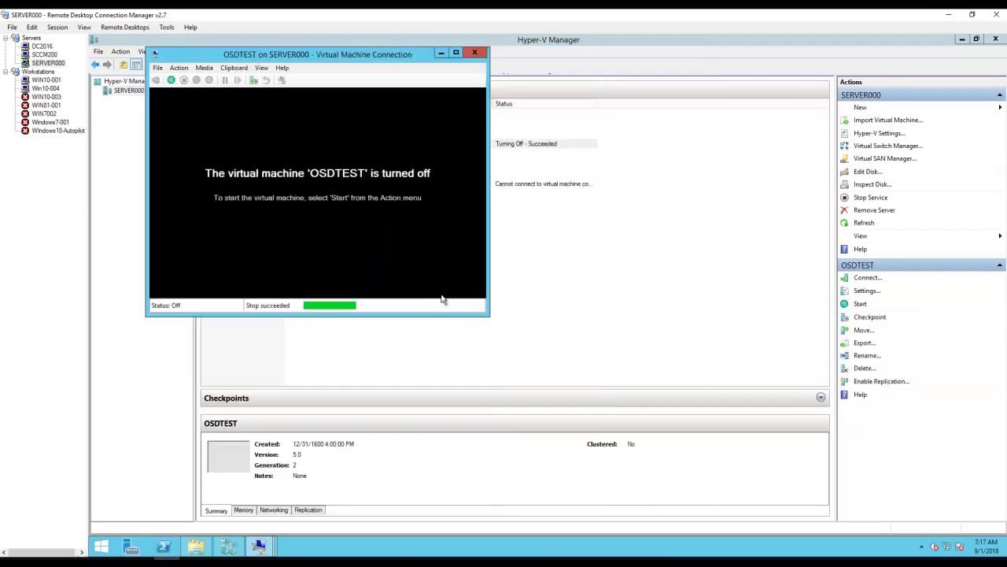
{"action": "left_click", "coordinate": [441, 53]}
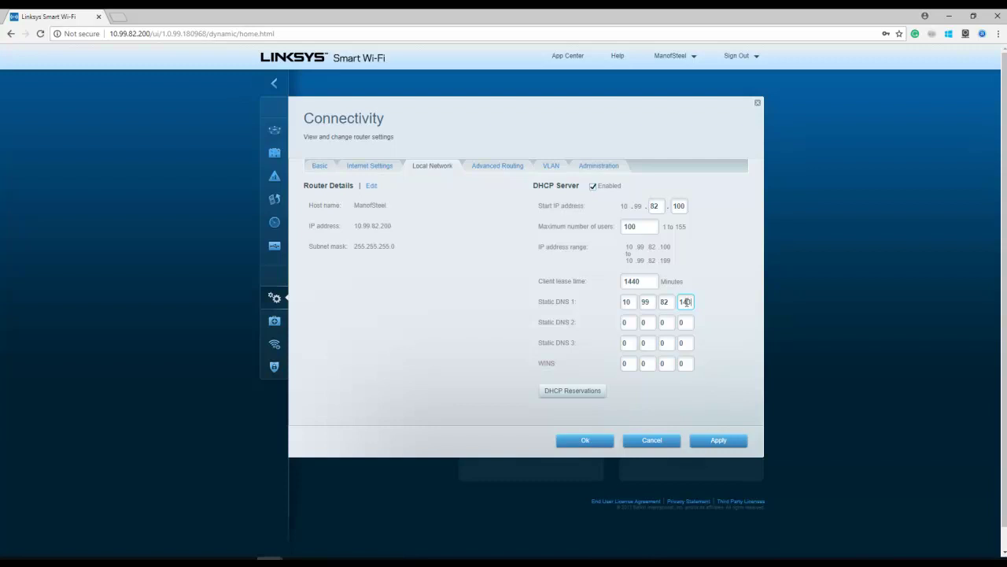
Apply Static DNS 1 as 10.99.82.141 and close the Local Network settings.
{"action": "left_click", "coordinate": [717, 442]}
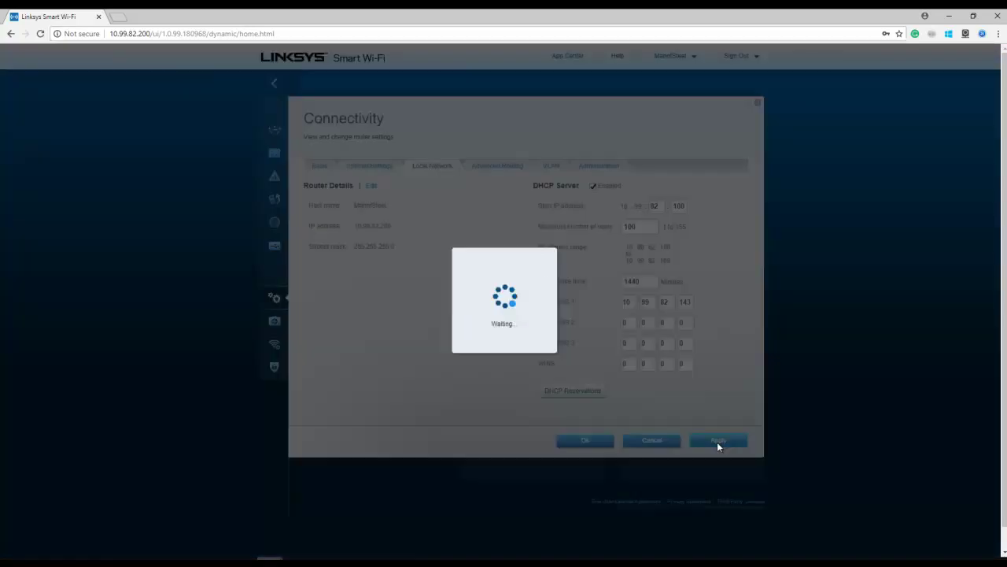
{"action": "left_click", "coordinate": [588, 443]}
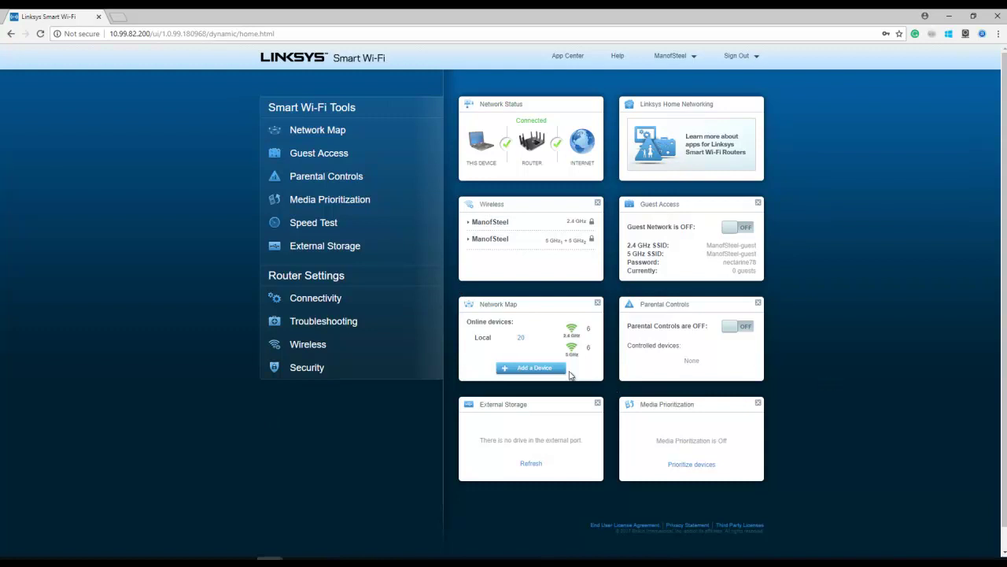
Reopen Connectivity under Router Settings to review the DNS change.
{"action": "left_click", "coordinate": [322, 299]}
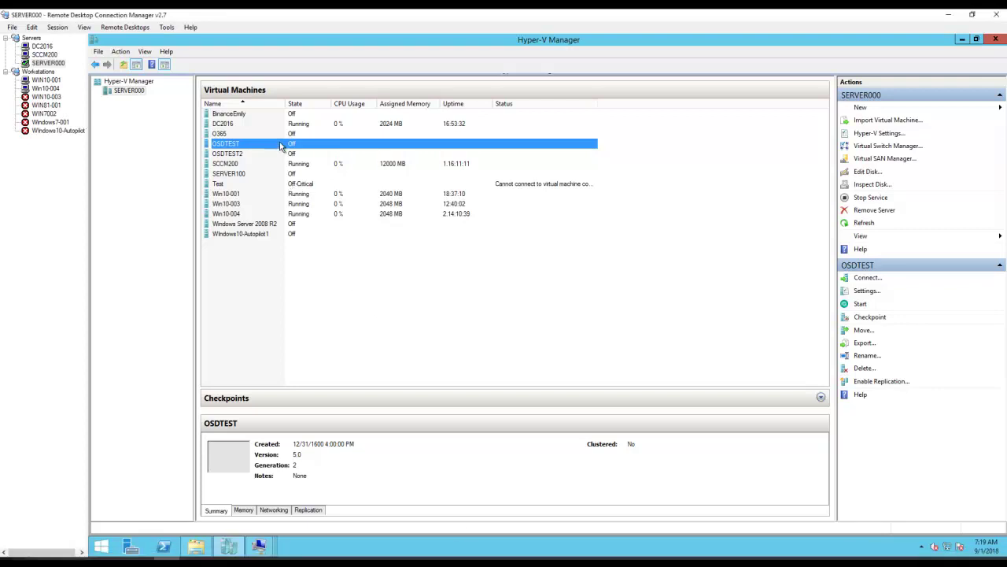
Connect to OSDTEST, power it on, and accept the WDS network boot prompt.
{"action": "double_click", "coordinate": [270, 145]}
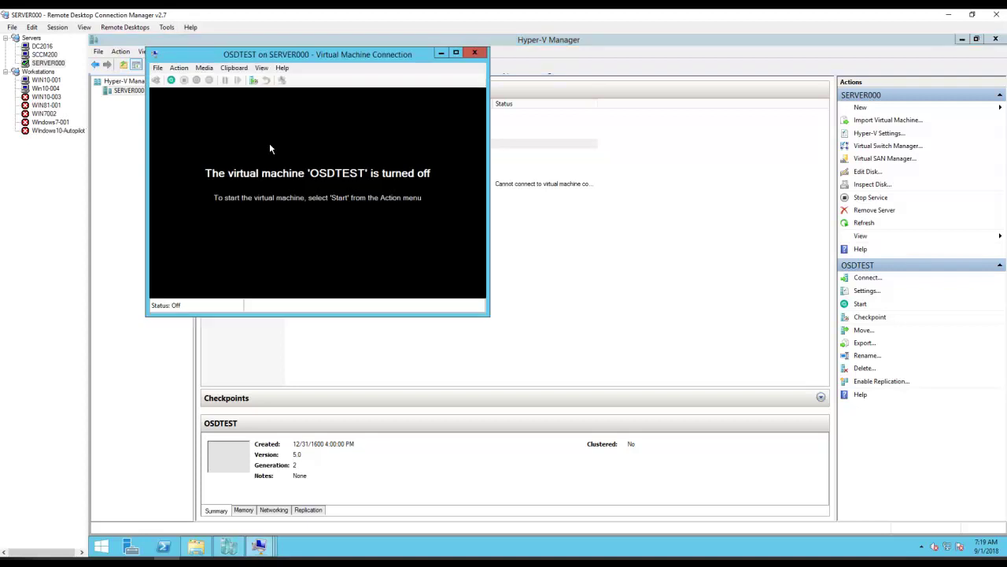
{"action": "left_click_drag", "start_coordinate": [425, 54], "coordinate": [363, 37]}
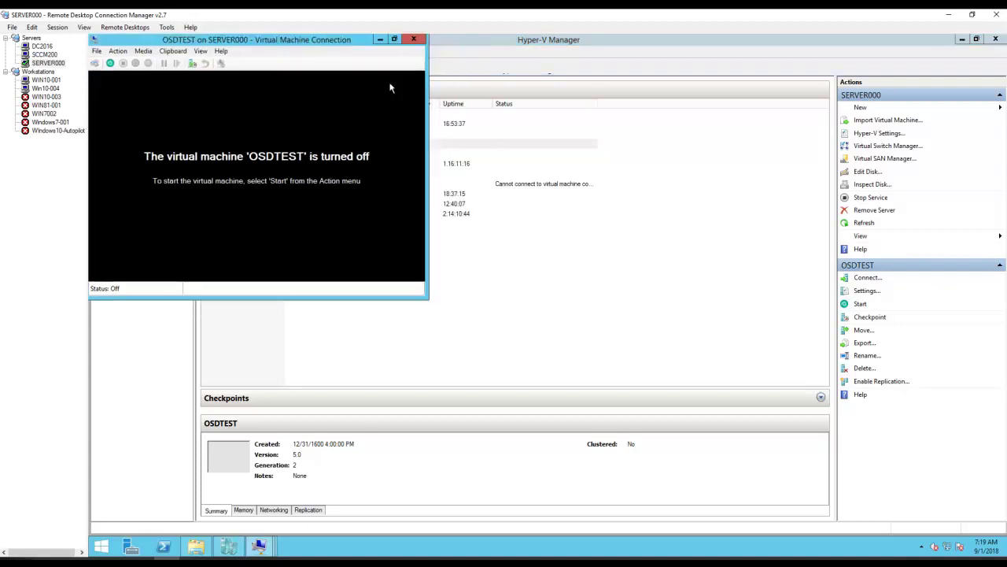
{"action": "left_click", "coordinate": [110, 65]}
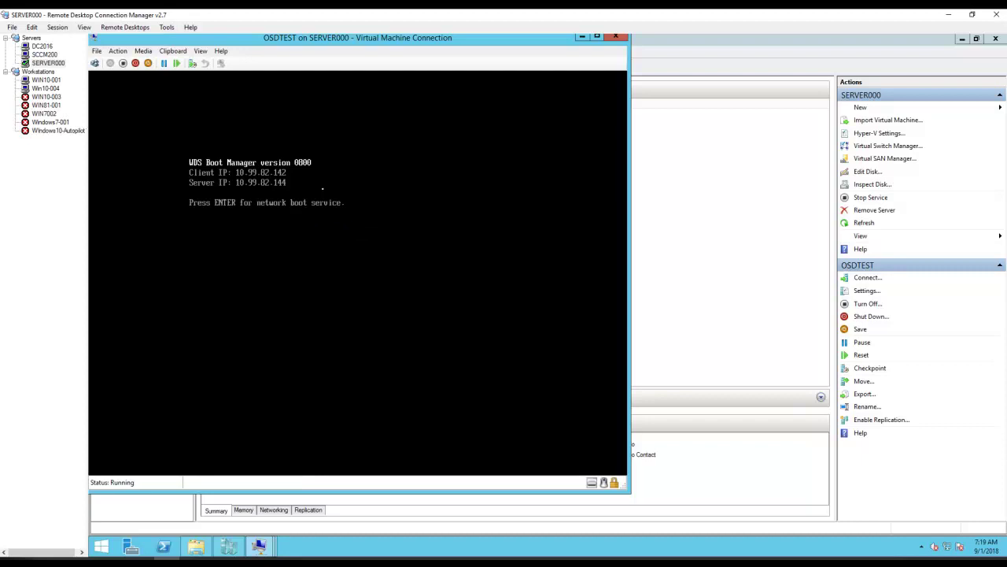
{"action": "key", "text": "Return"}
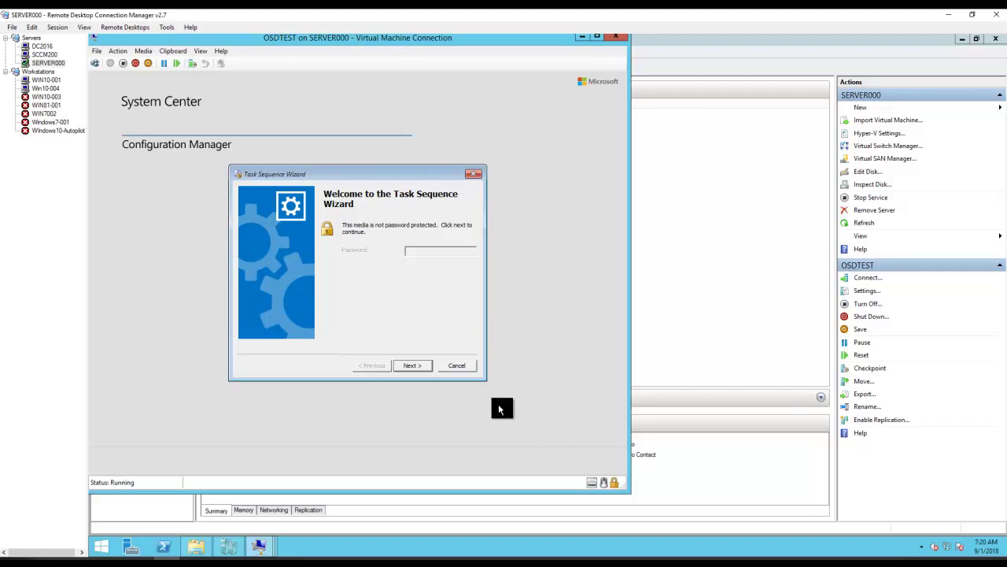
Pass the welcome page, select Task Sequence Test 1.0, and continue to the variables page.
{"action": "left_click", "coordinate": [406, 366]}
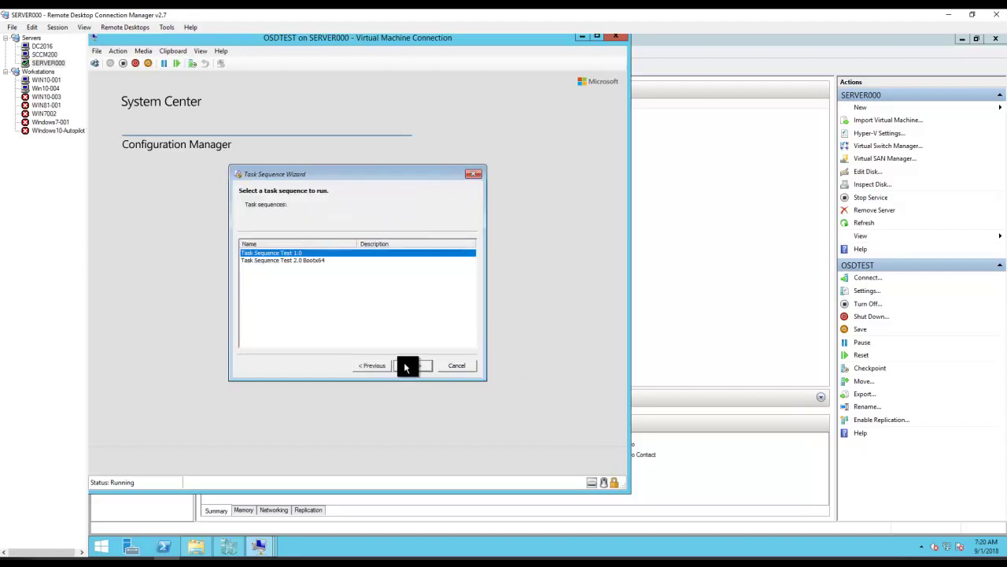
{"action": "left_click", "coordinate": [319, 260]}
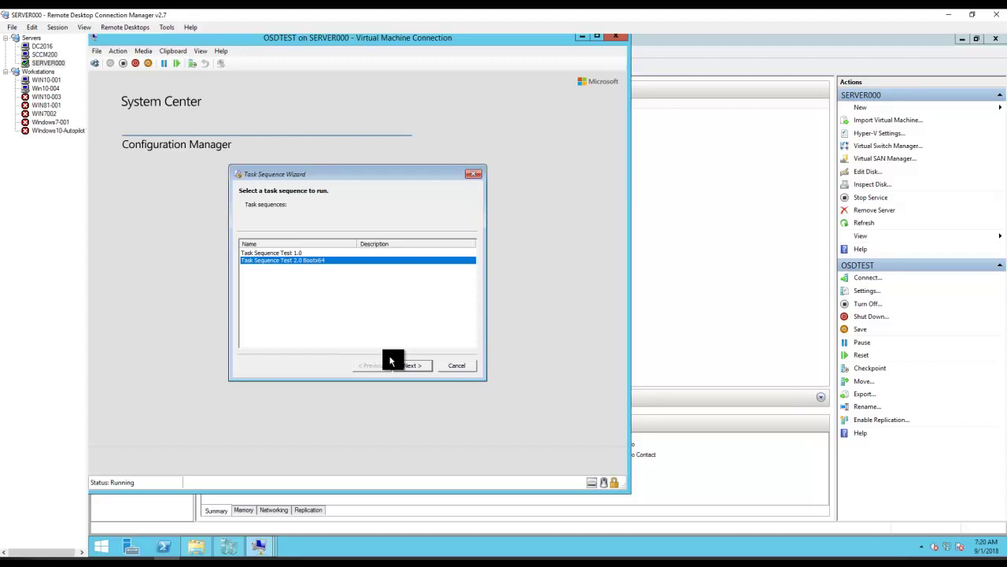
{"action": "left_click", "coordinate": [306, 252]}
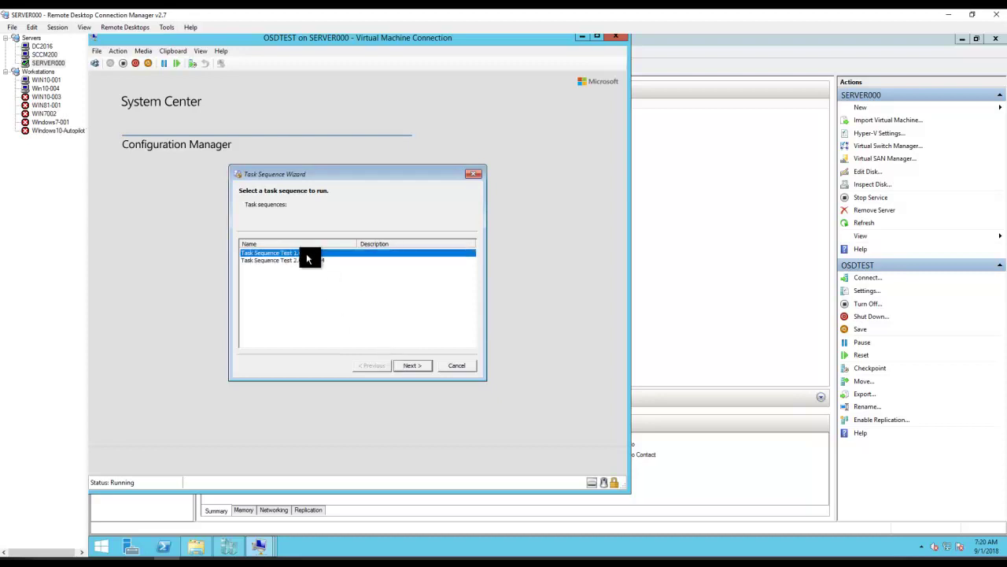
{"action": "key", "text": "Down"}
{"action": "left_click", "coordinate": [304, 253]}
{"action": "left_click", "coordinate": [306, 257]}
{"action": "left_click", "coordinate": [304, 252]}
{"action": "left_click", "coordinate": [406, 369]}
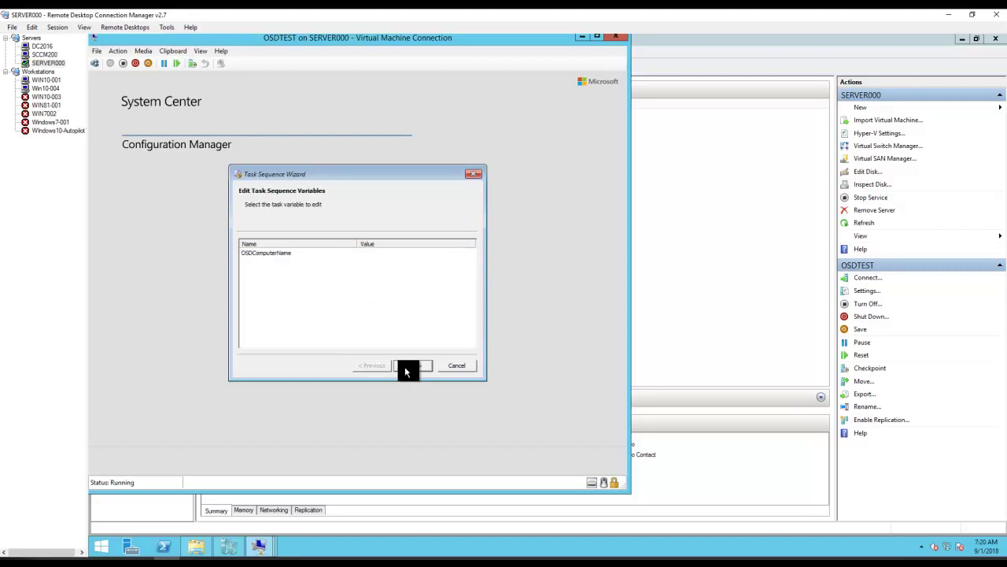
Set OSDComputerName to OSDTEST and continue, which fails with error 0x80070032.
{"action": "double_click", "coordinate": [268, 254]}
{"action": "left_click", "coordinate": [379, 293]}
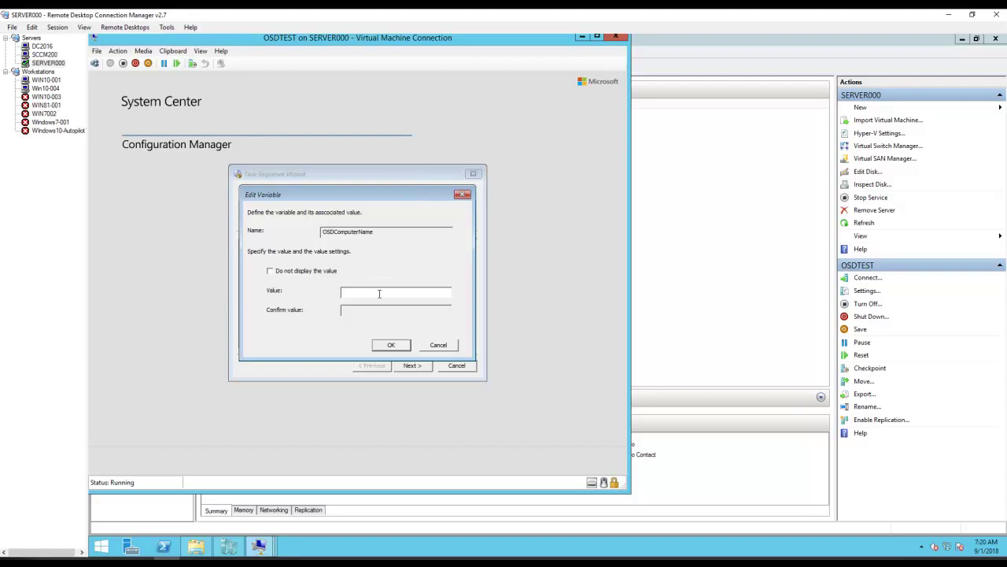
{"action": "type", "text": "OSDTEST"}
{"action": "left_click", "coordinate": [396, 344]}
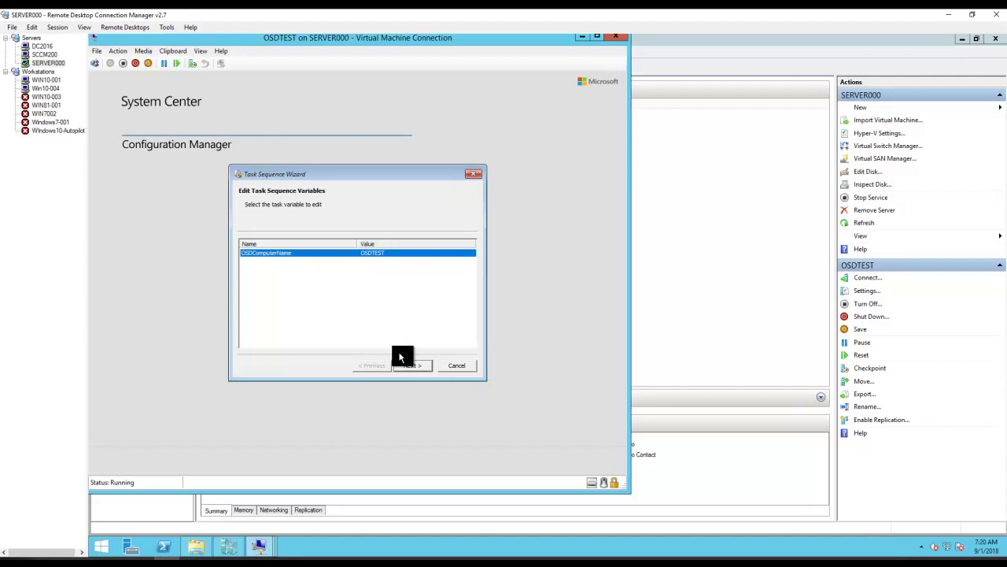
{"action": "left_click", "coordinate": [412, 368]}
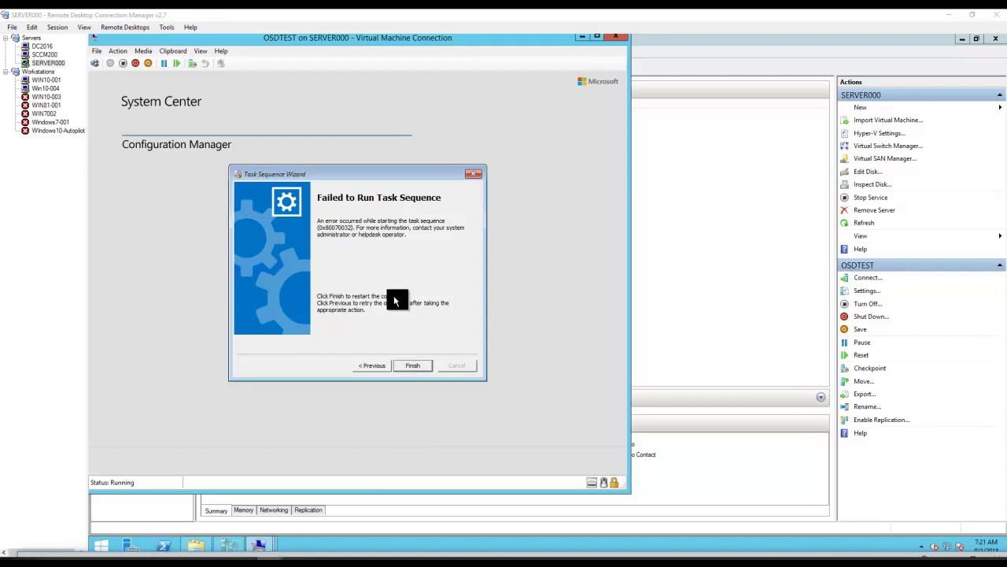
Restart the wizard, select Task Sequence Test 2.0 Bootx64, and start running it.
{"action": "left_click", "coordinate": [369, 366]}
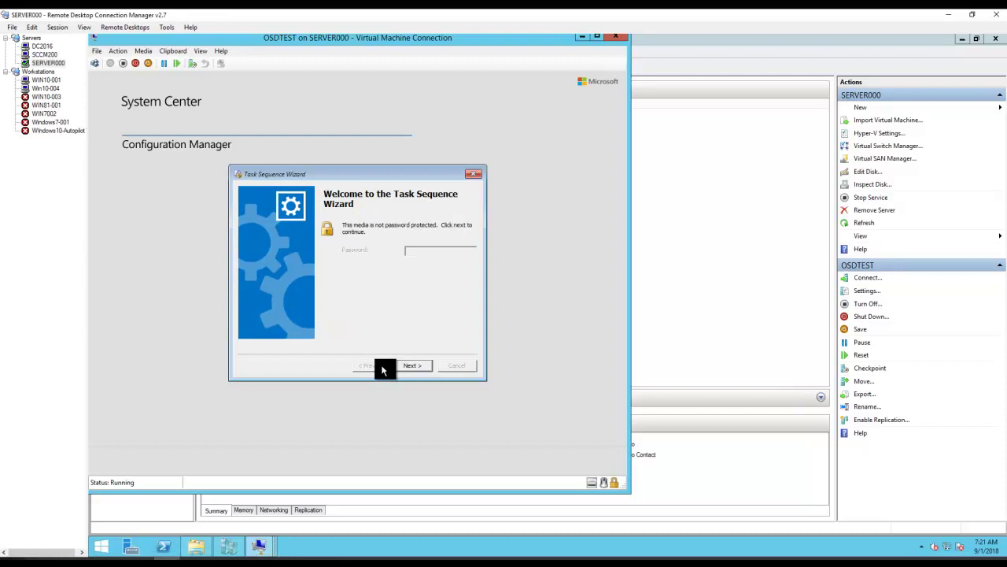
{"action": "left_click", "coordinate": [407, 368]}
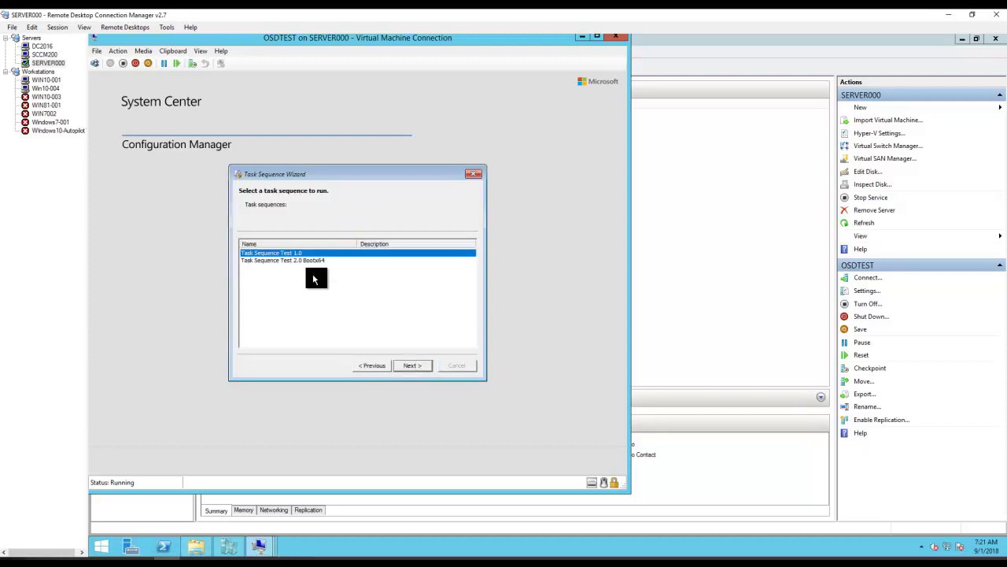
{"action": "left_click", "coordinate": [310, 262]}
{"action": "left_click", "coordinate": [410, 368]}
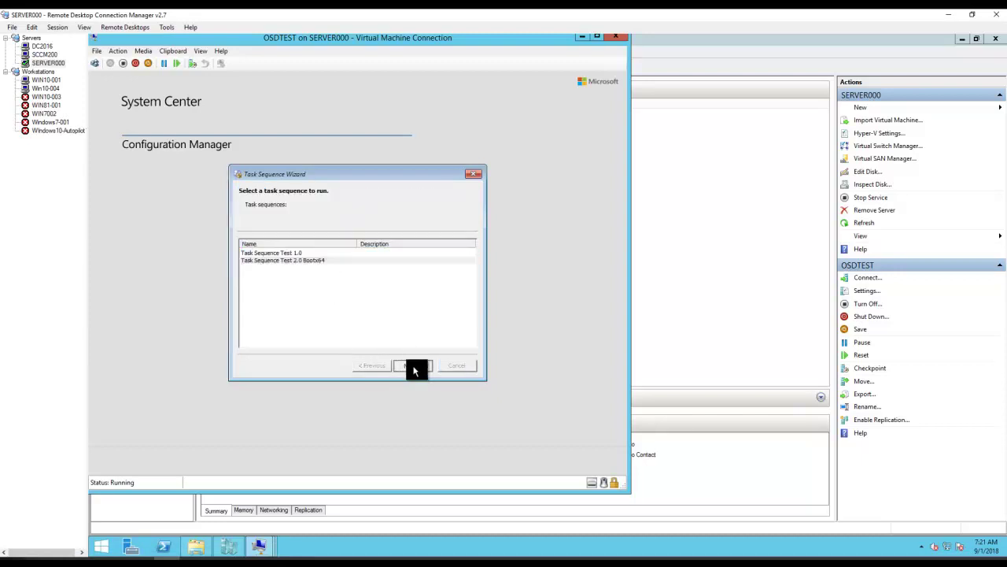
{"action": "left_click", "coordinate": [409, 368]}
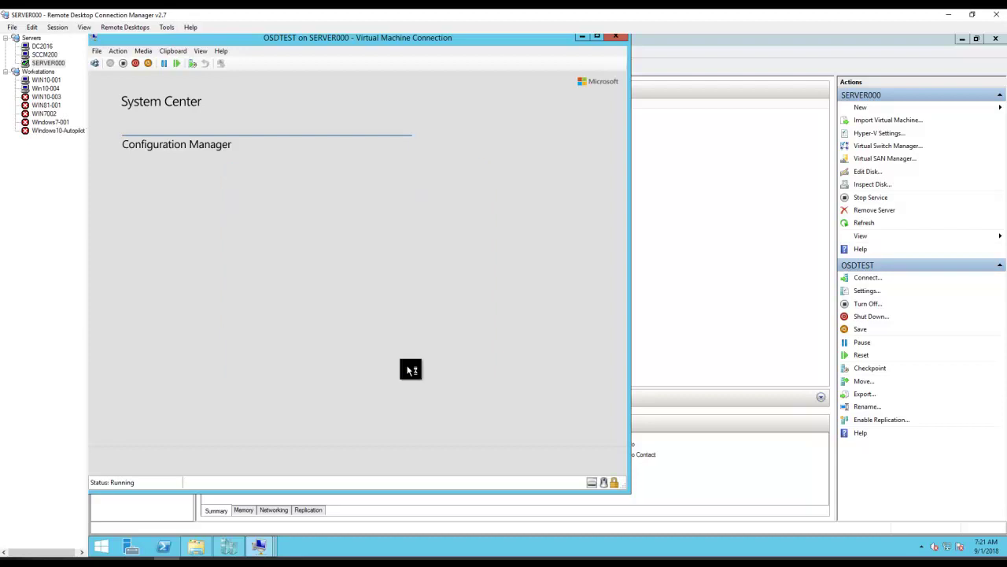